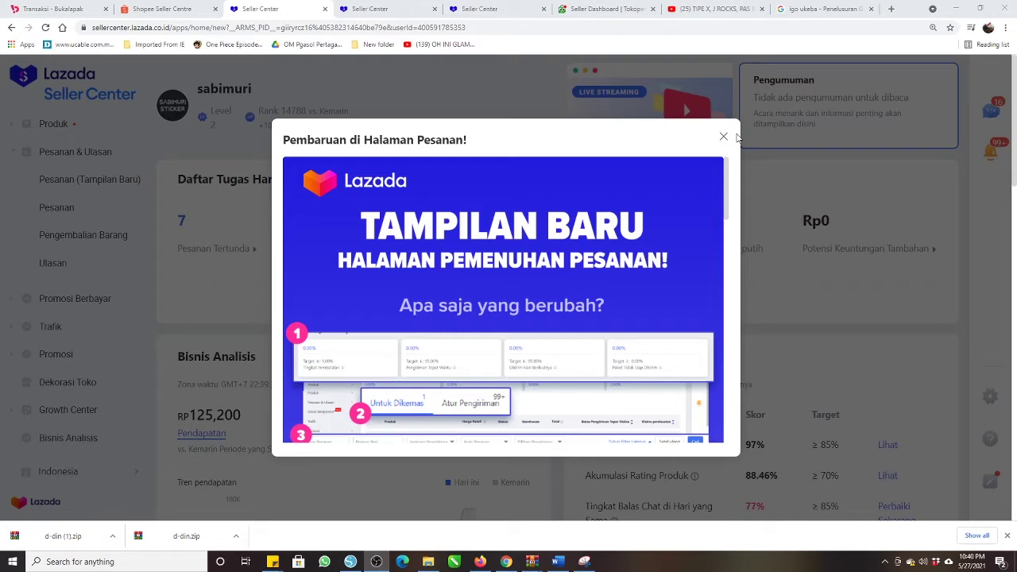
Dismiss the order page update announcement and open the Pesanan list to review the pending orders
click(724, 138)
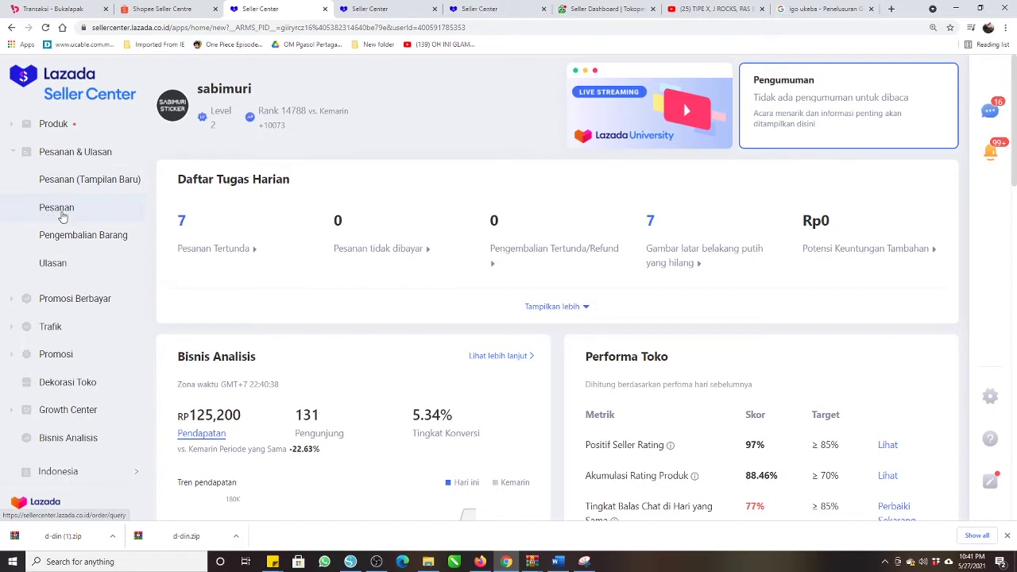
click(56, 208)
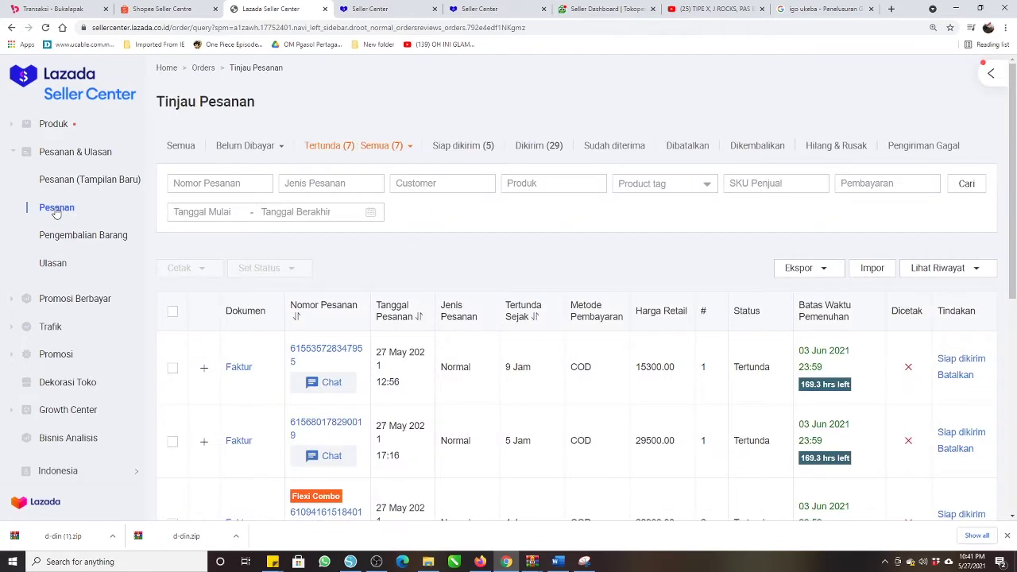
scroll(382, 238, down, 2)
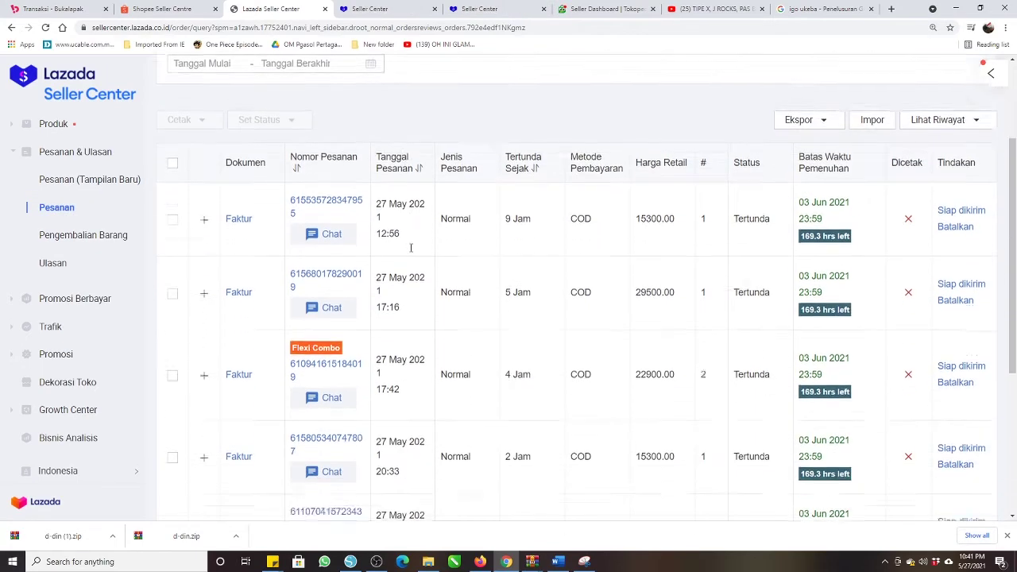
scroll(411, 248, down, 3)
scroll(409, 250, up, 4)
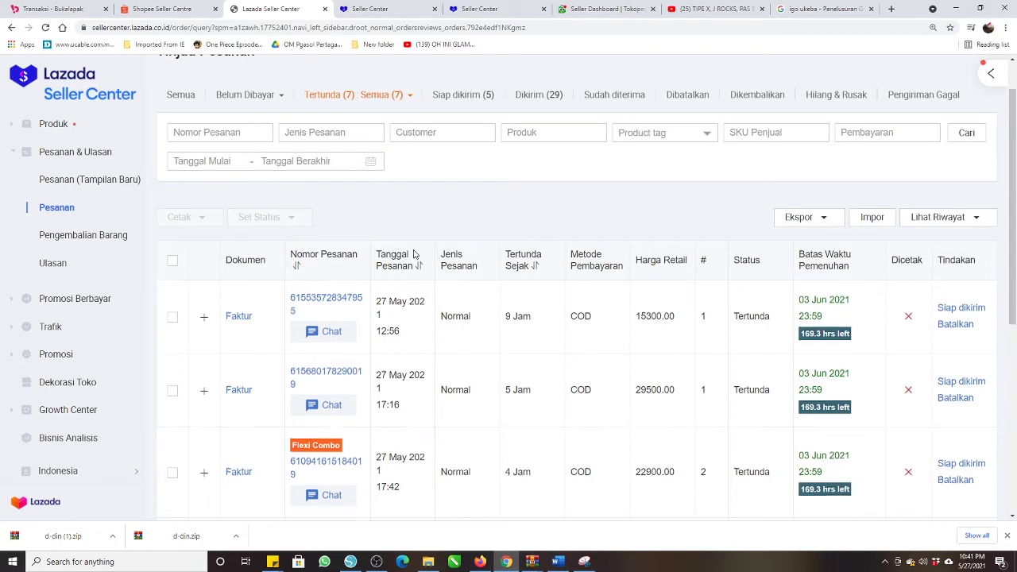
scroll(413, 287, down, 2)
scroll(414, 254, up, 2)
Select all pending orders in the list and set their status to Siap dikirim
click(172, 261)
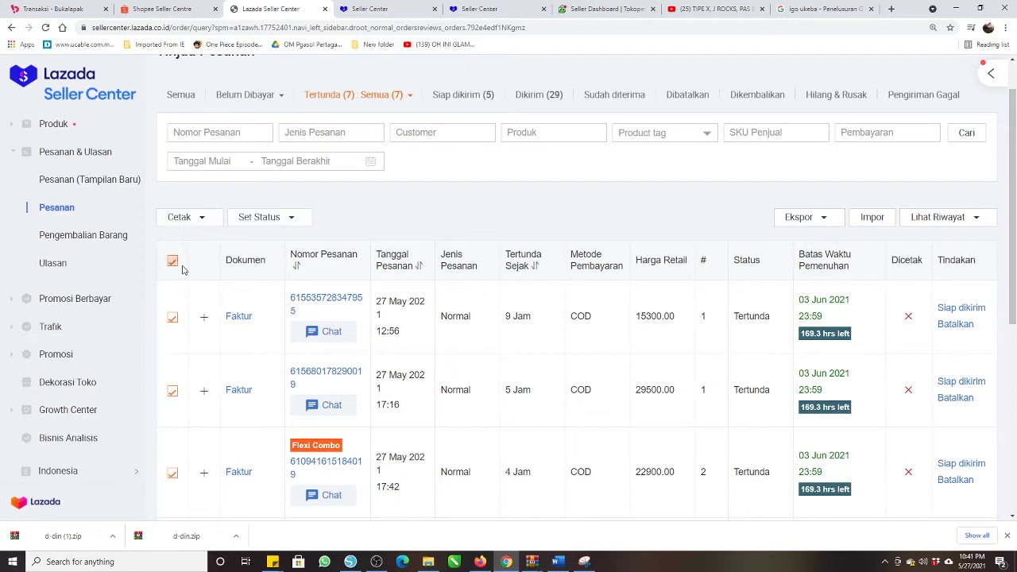
scroll(182, 278, down, 5)
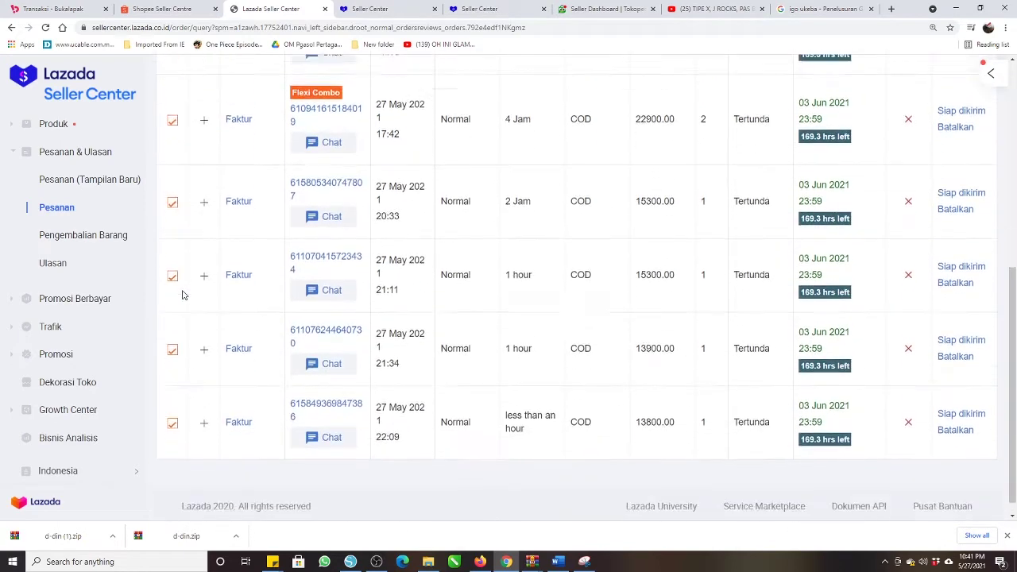
scroll(182, 294, up, 5)
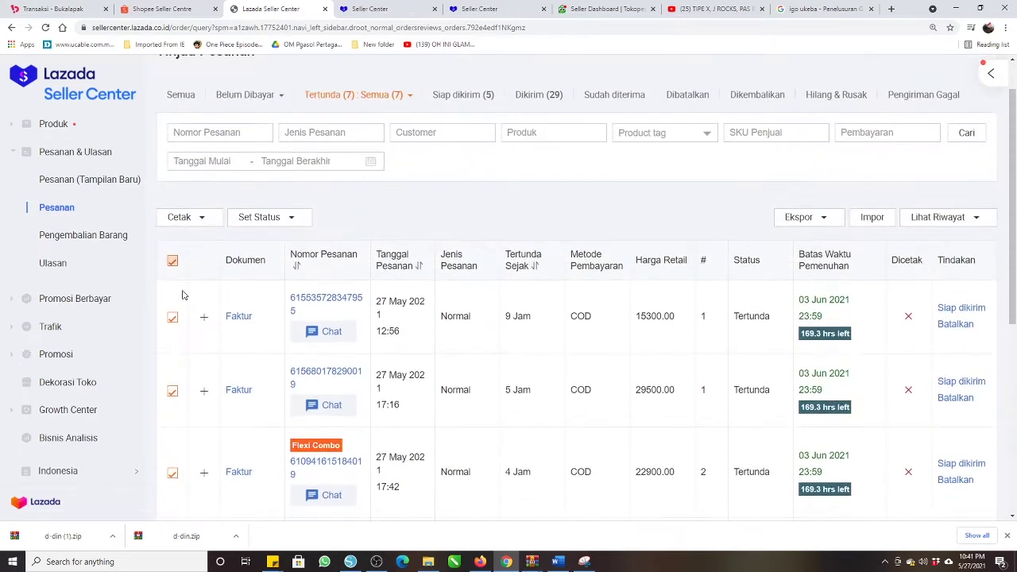
scroll(182, 295, up, 1)
scroll(166, 320, down, 2)
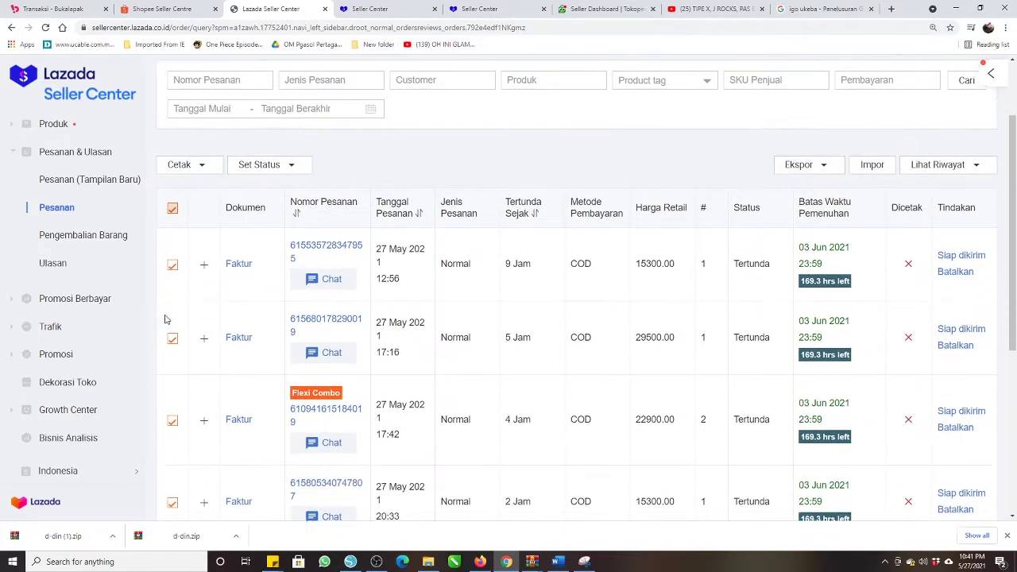
scroll(165, 319, down, 4)
scroll(170, 329, up, 1)
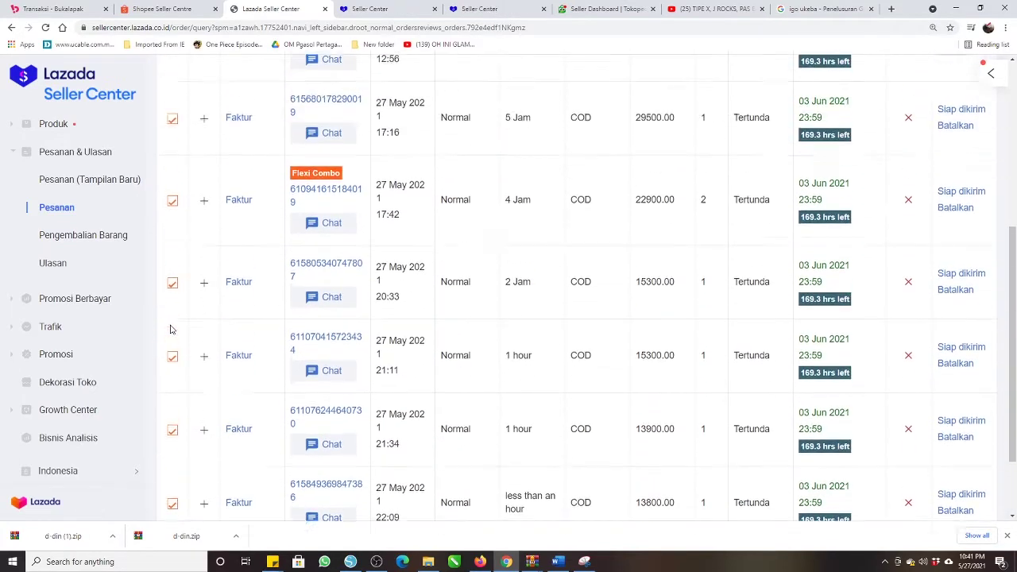
scroll(170, 329, up, 4)
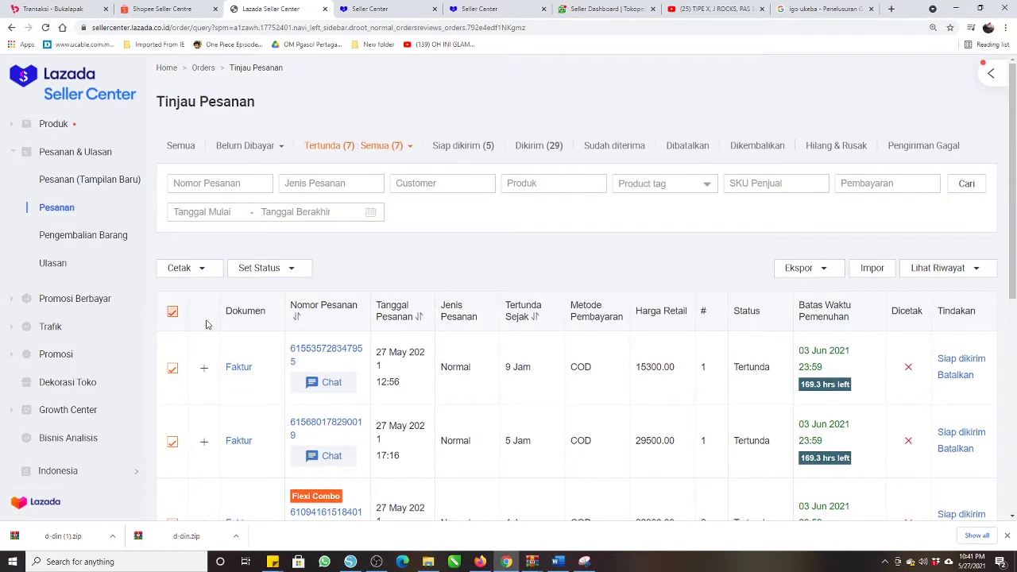
click(267, 272)
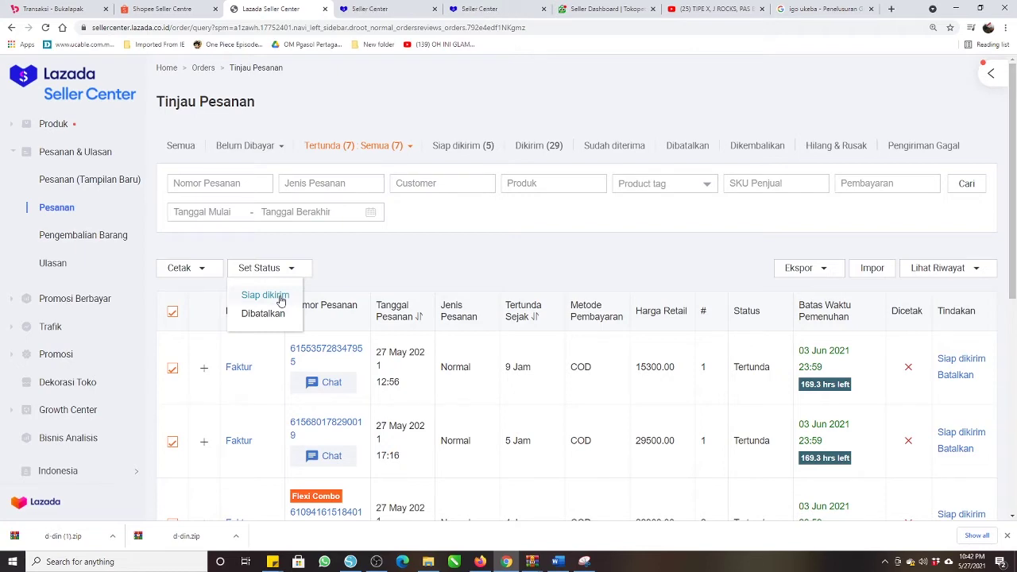
click(280, 298)
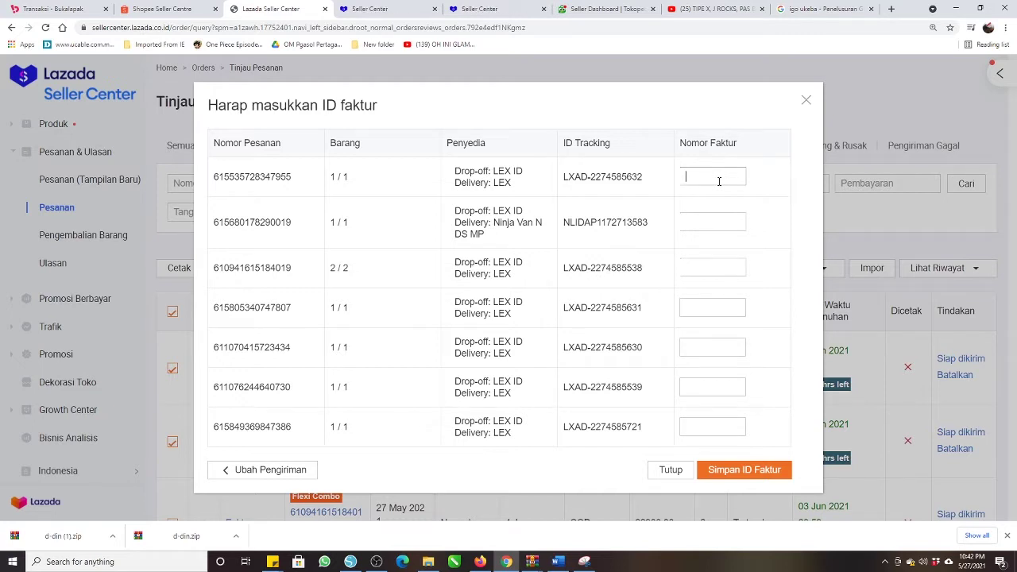
Copy the first order's tracking ID into its Nomor Faktur field
drag(646, 184, 570, 181)
right_click(584, 176)
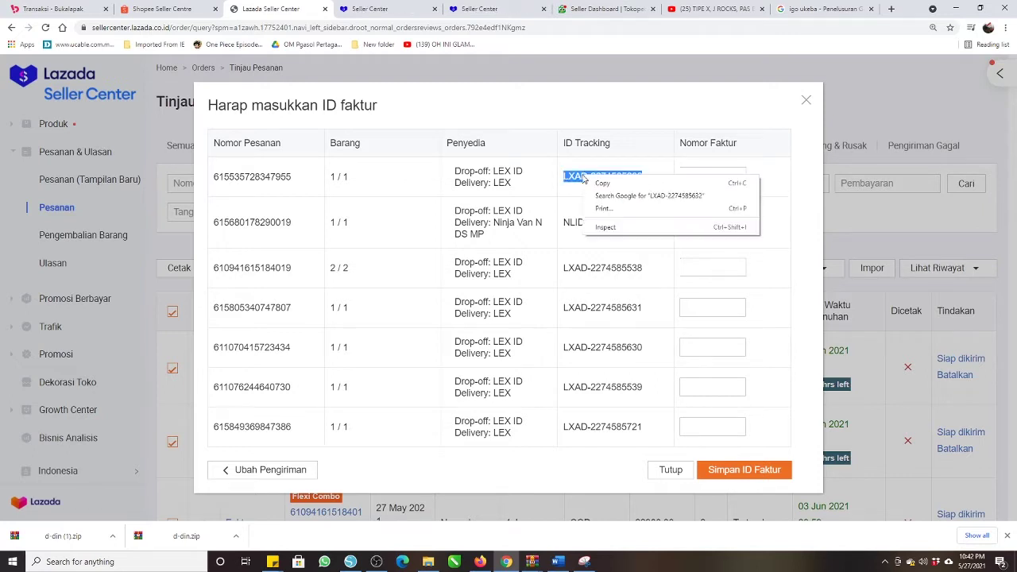
click(599, 181)
click(698, 175)
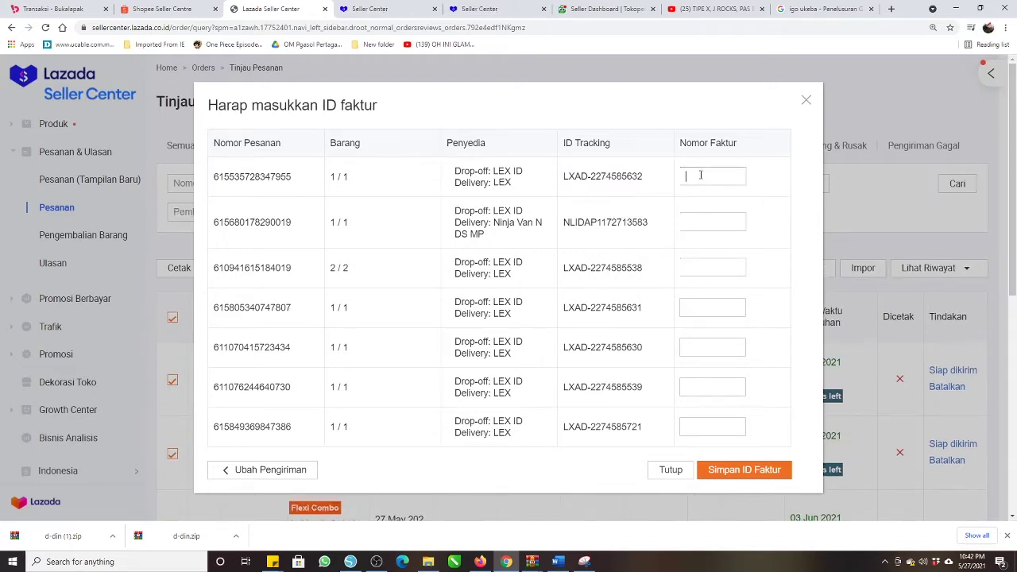
right_click(700, 176)
click(747, 258)
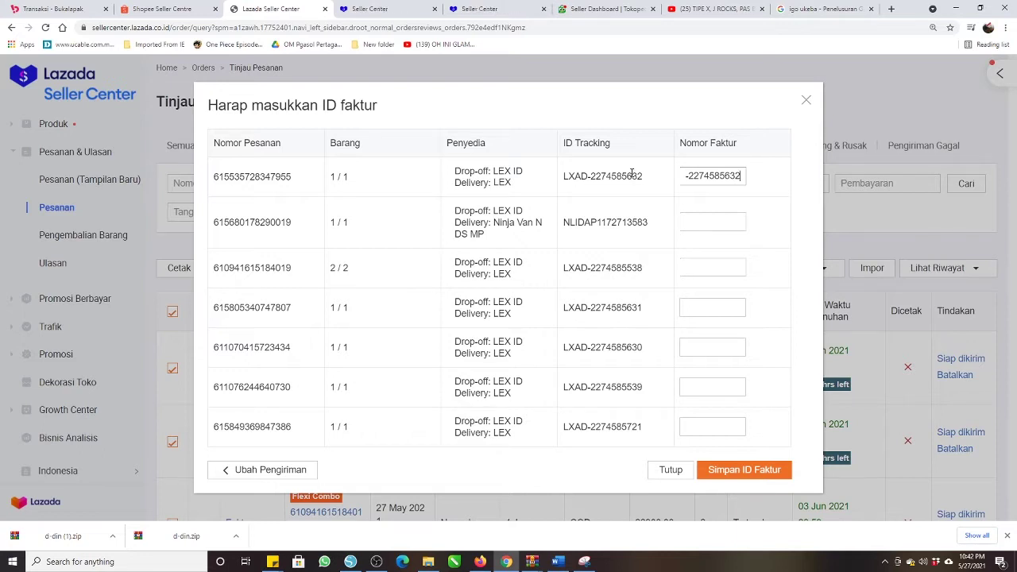
Copy the tracking ID of the second order, delivered by Ninja Van, into its Nomor Faktur field
drag(651, 224, 565, 235)
right_click(591, 228)
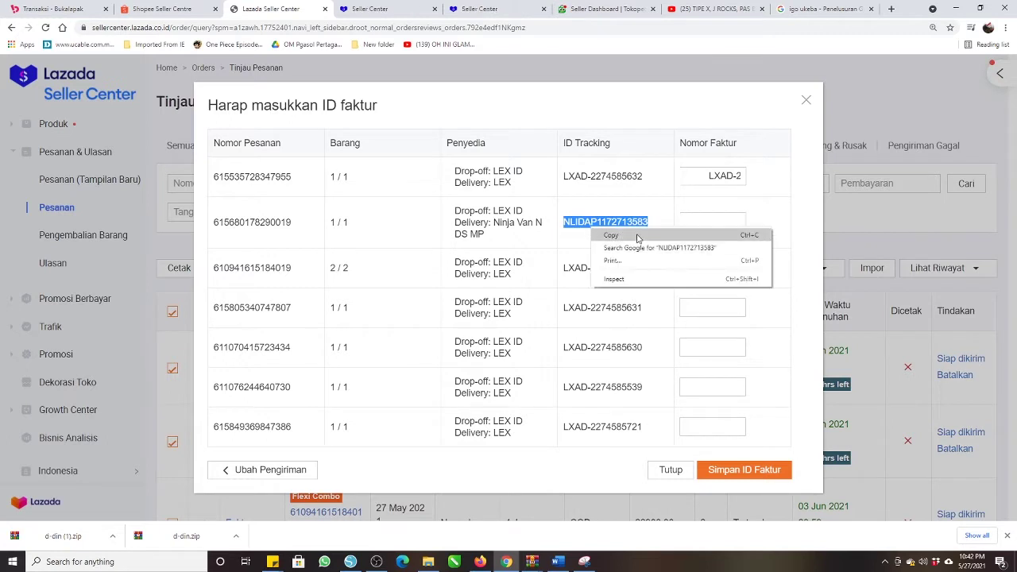
click(637, 236)
click(708, 222)
right_click(708, 224)
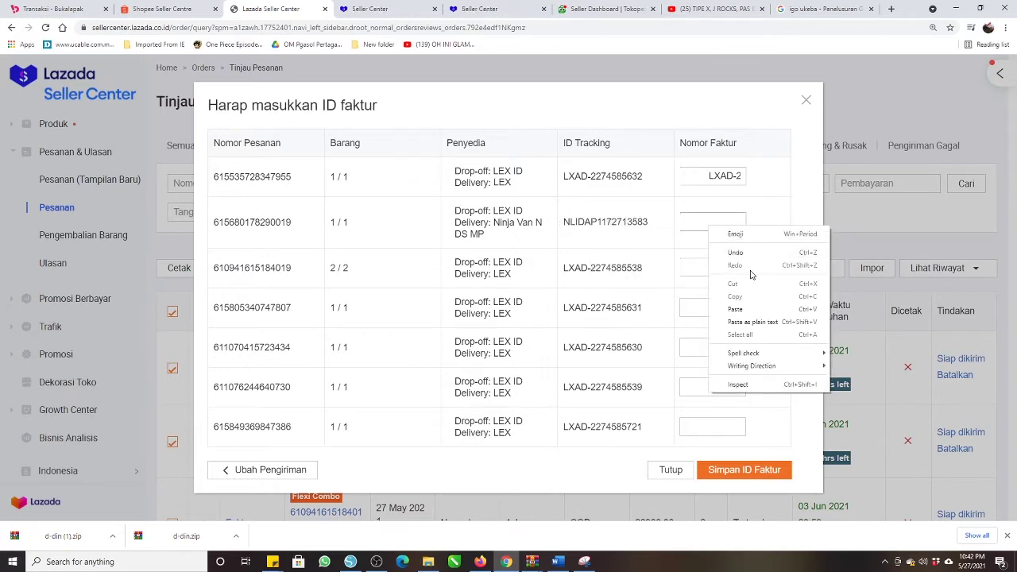
click(757, 309)
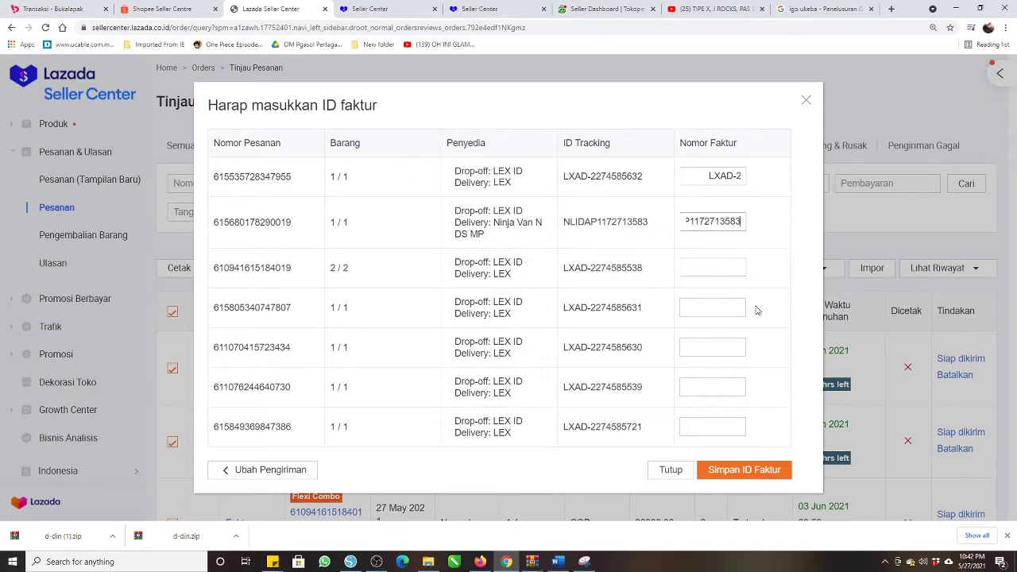
Copy the third order's tracking ID into its Nomor Faktur field
drag(643, 269, 563, 268)
right_click(601, 264)
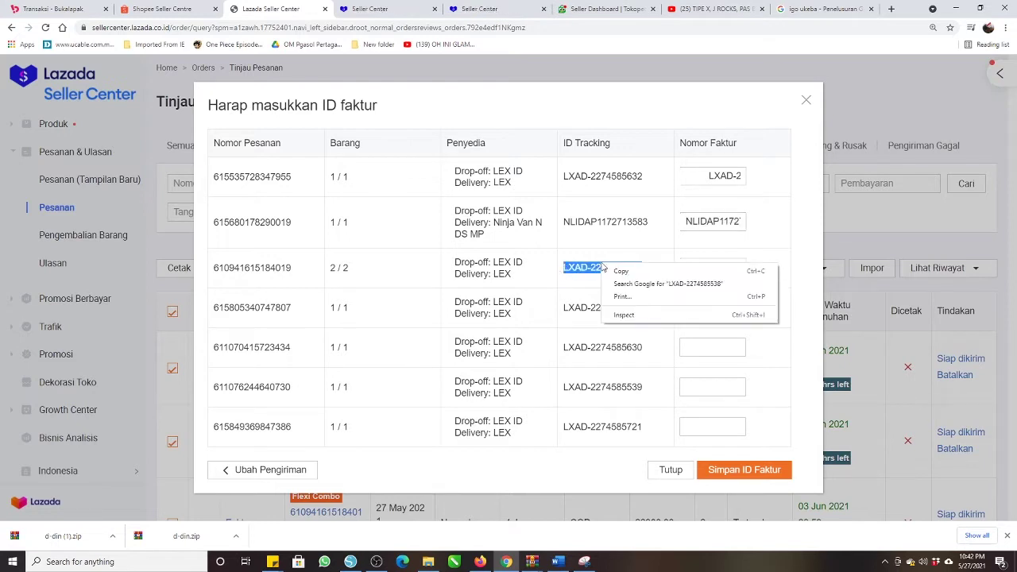
click(700, 271)
right_click(705, 270)
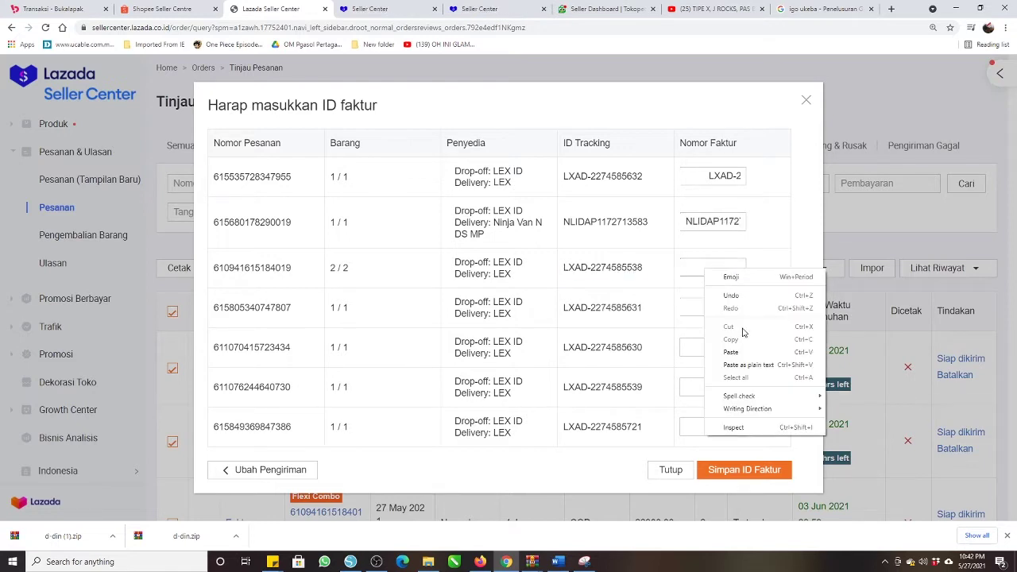
click(731, 352)
Copy only the fourth order's tracking ID, without the provider text, into its Nomor Faktur field
drag(647, 310, 548, 312)
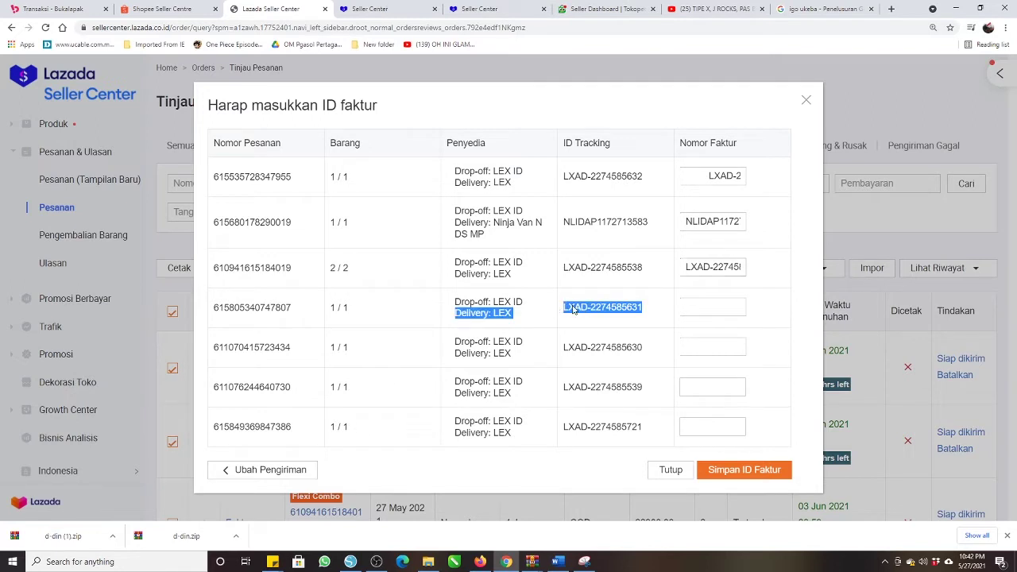
click(652, 312)
drag(644, 309, 564, 308)
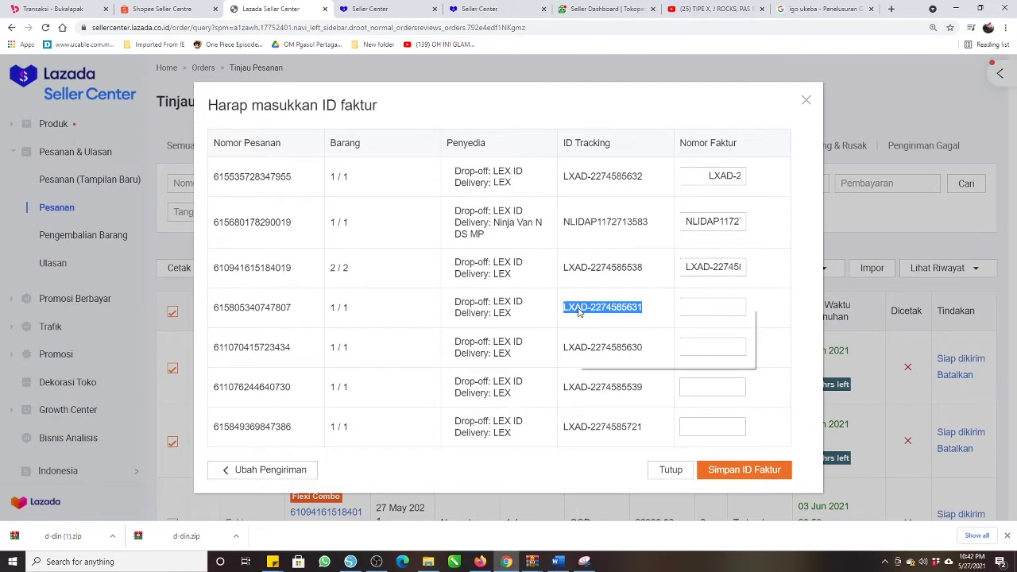
right_click(577, 307)
click(635, 322)
click(692, 312)
right_click(710, 309)
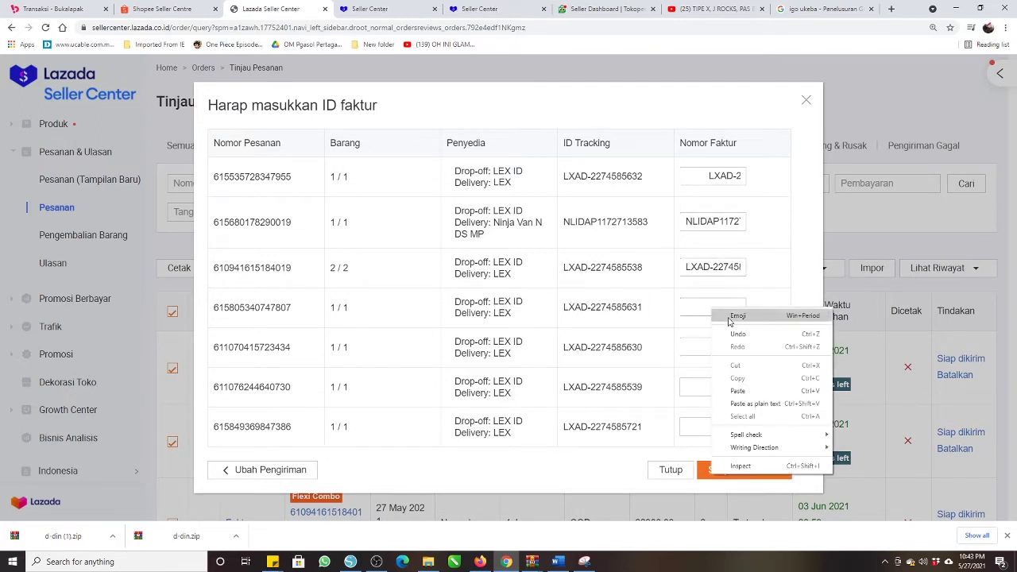
click(765, 391)
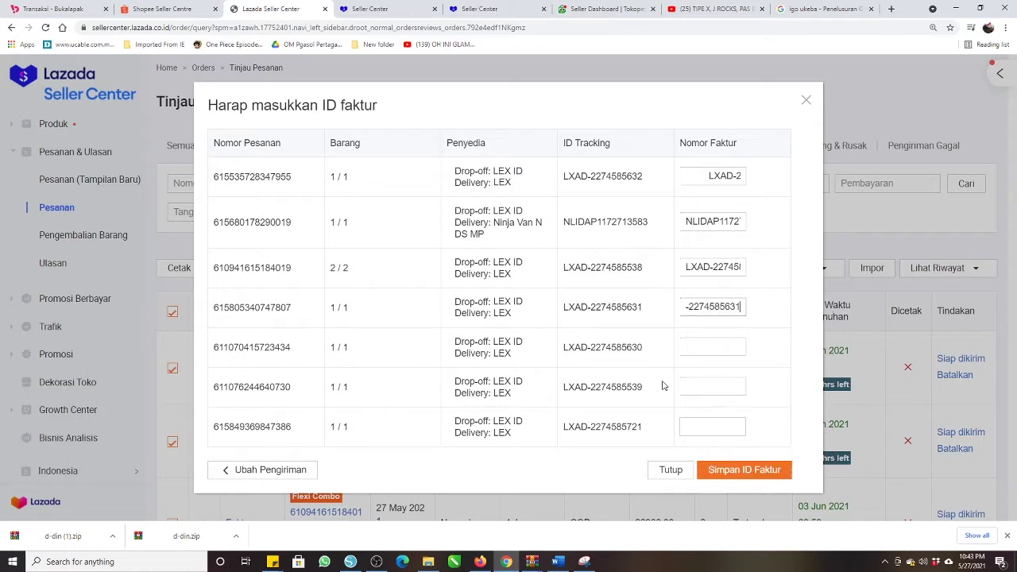
Copy only the fifth order's tracking ID, without the delivery text, into its Nomor Faktur field
drag(647, 348, 559, 346)
right_click(592, 348)
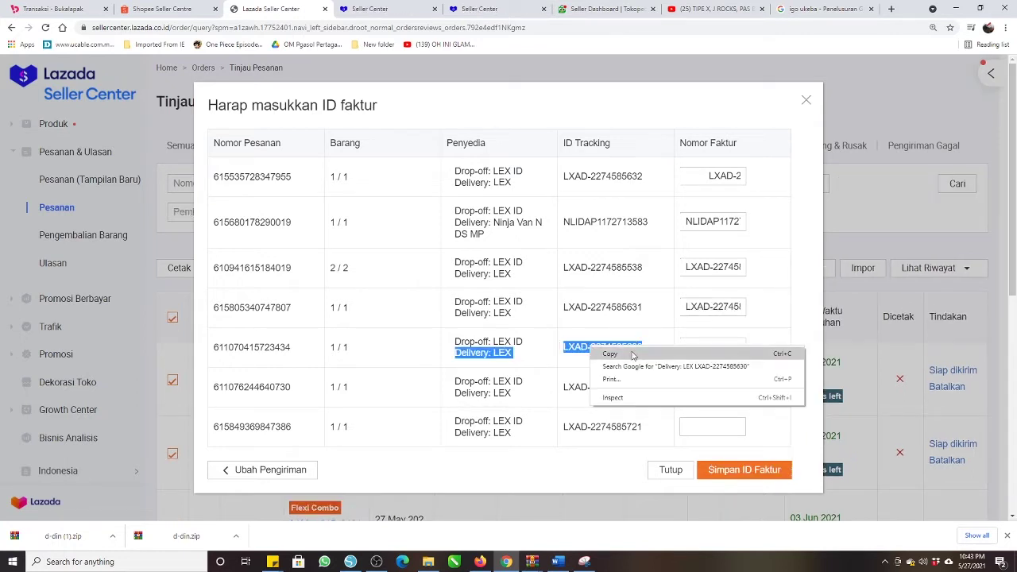
click(636, 359)
click(648, 352)
drag(648, 352, 562, 352)
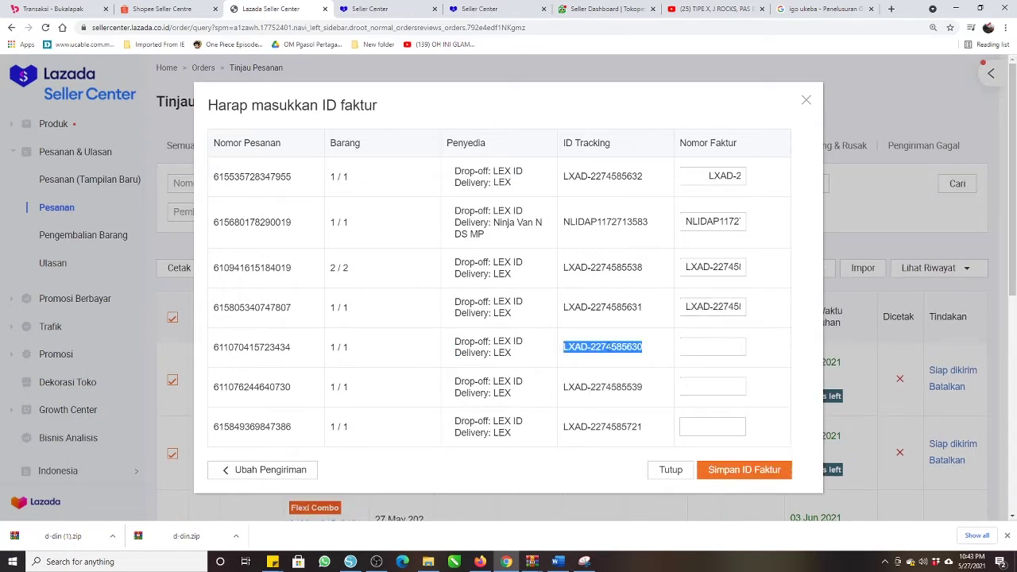
right_click(609, 347)
click(643, 359)
click(703, 350)
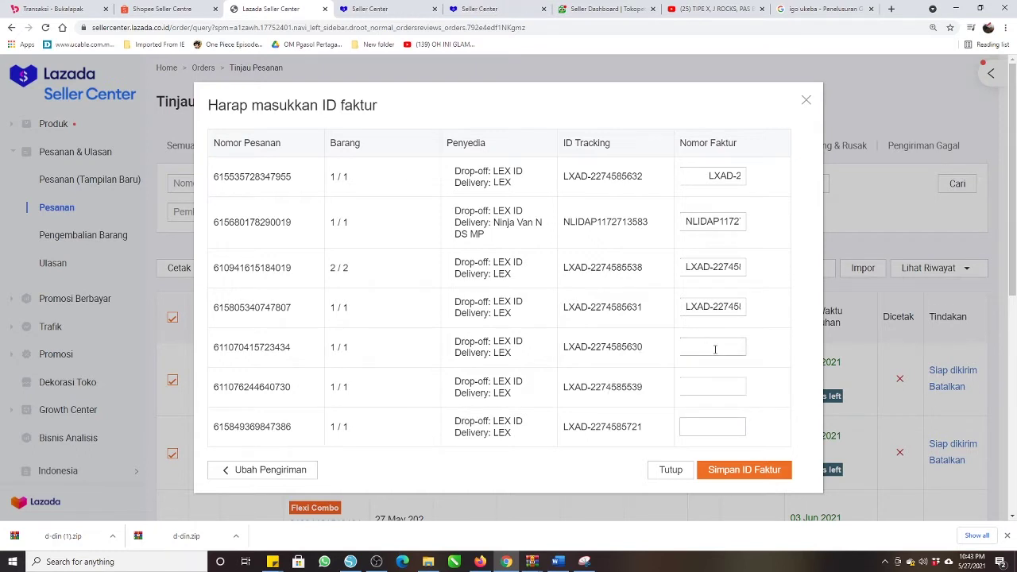
right_click(715, 350)
click(741, 433)
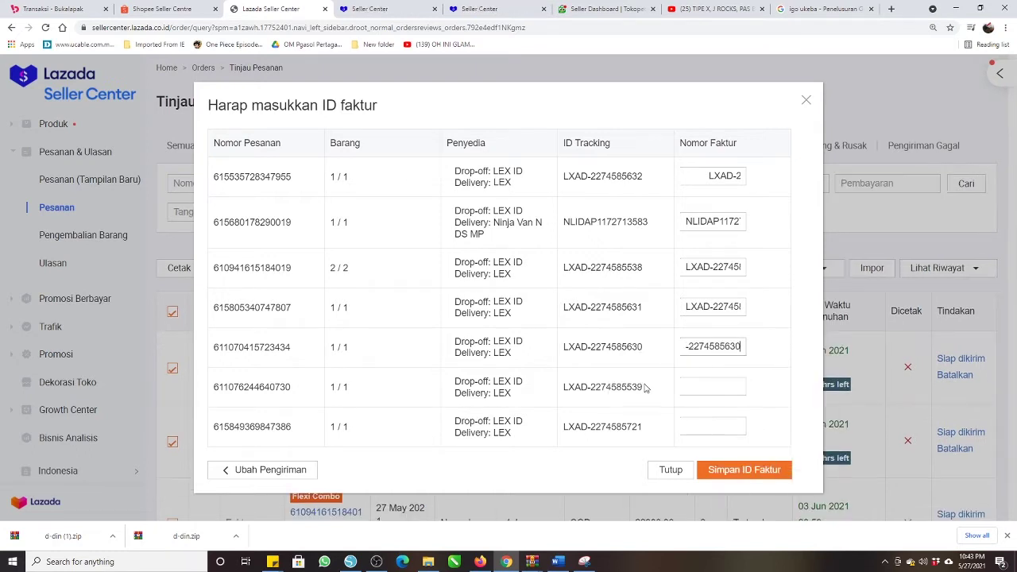
Copy the sixth order's tracking ID into its Nomor Faktur field
drag(647, 388, 562, 400)
right_click(573, 392)
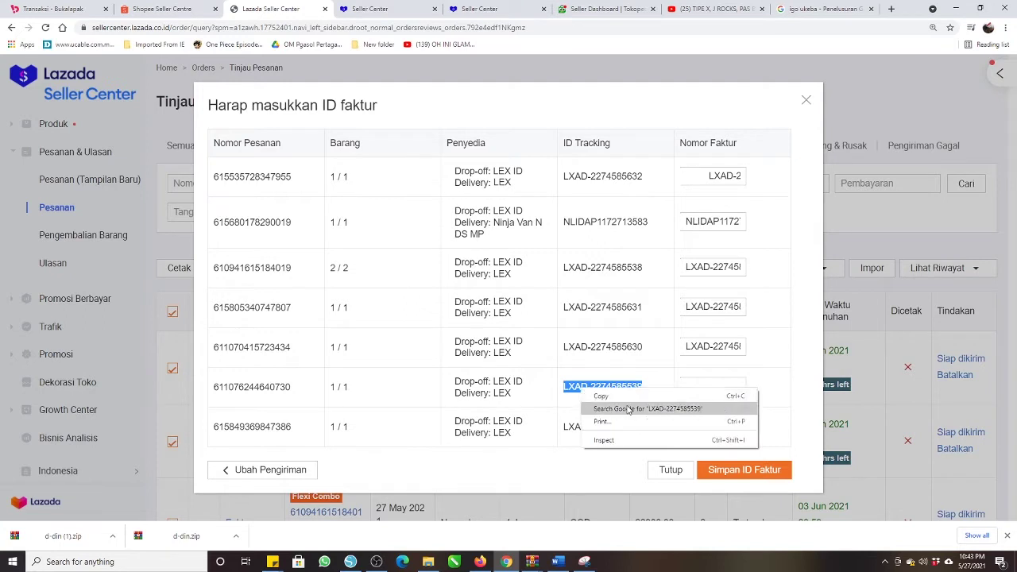
click(608, 403)
click(699, 392)
right_click(699, 392)
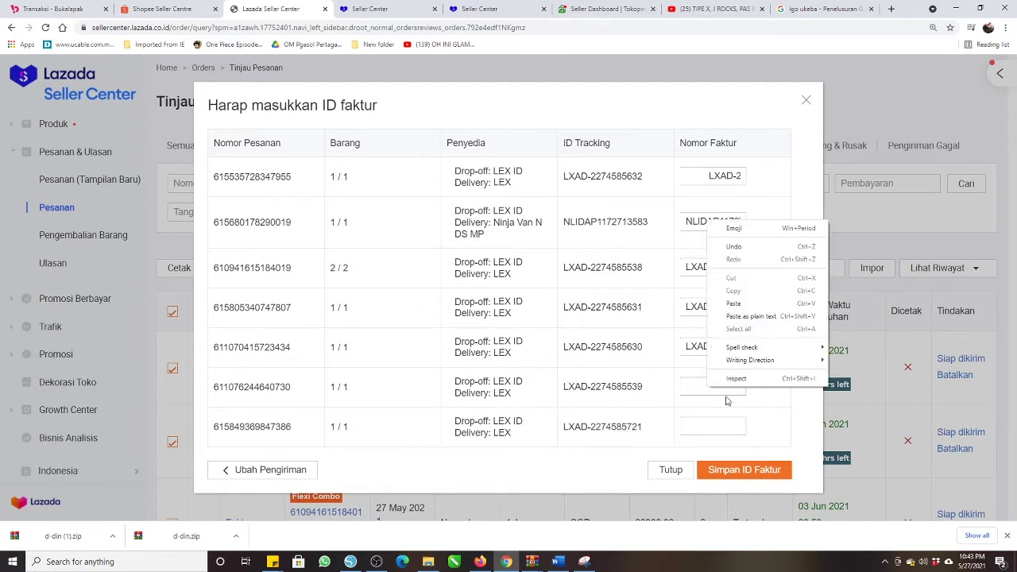
click(739, 304)
Copy the last order's tracking ID into its Nomor Faktur field
drag(648, 433, 565, 427)
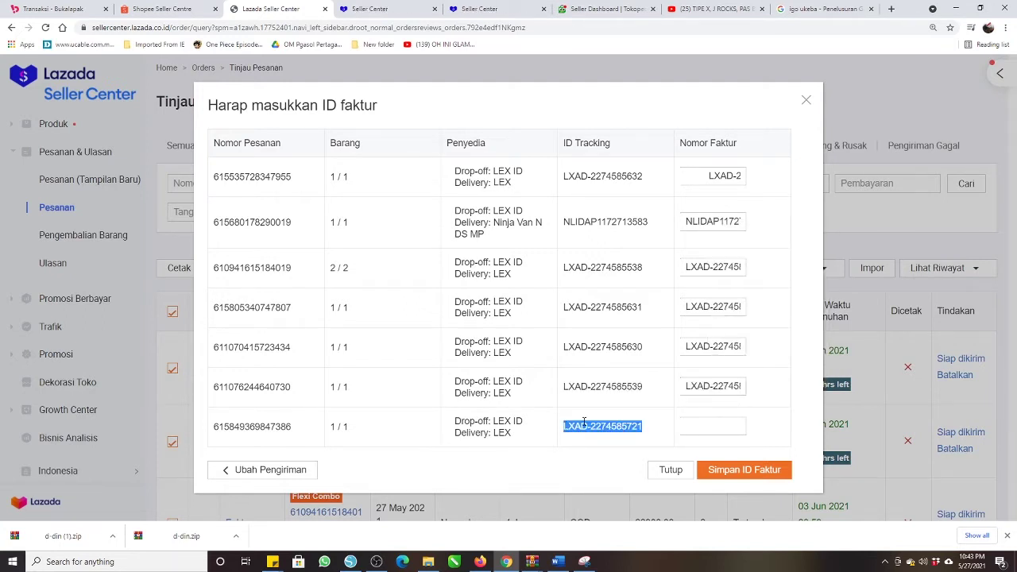
right_click(584, 422)
click(604, 431)
click(688, 425)
right_click(689, 425)
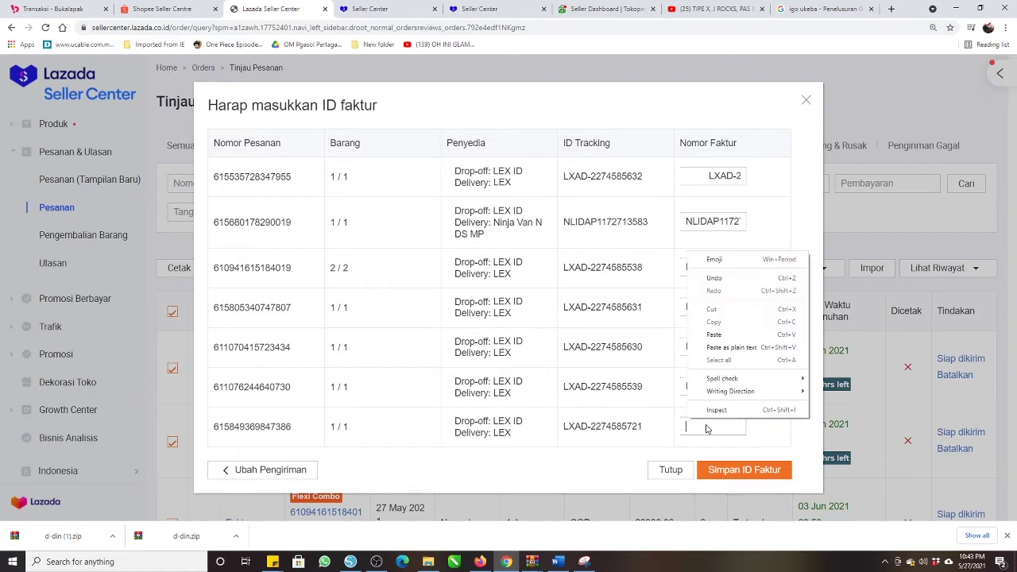
click(737, 336)
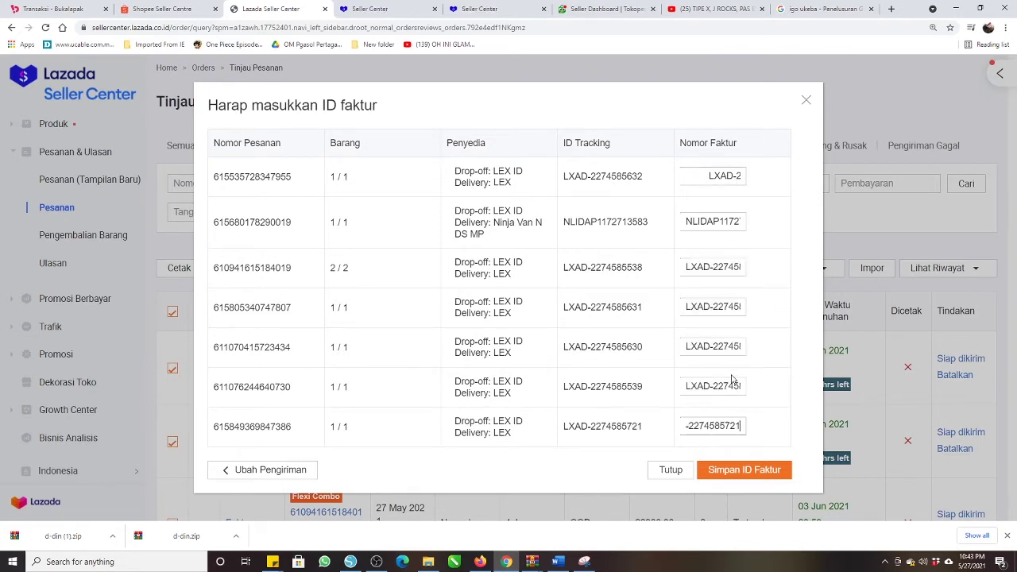
Save the invoice IDs and open the shipping labels of all the orders for printing
click(750, 469)
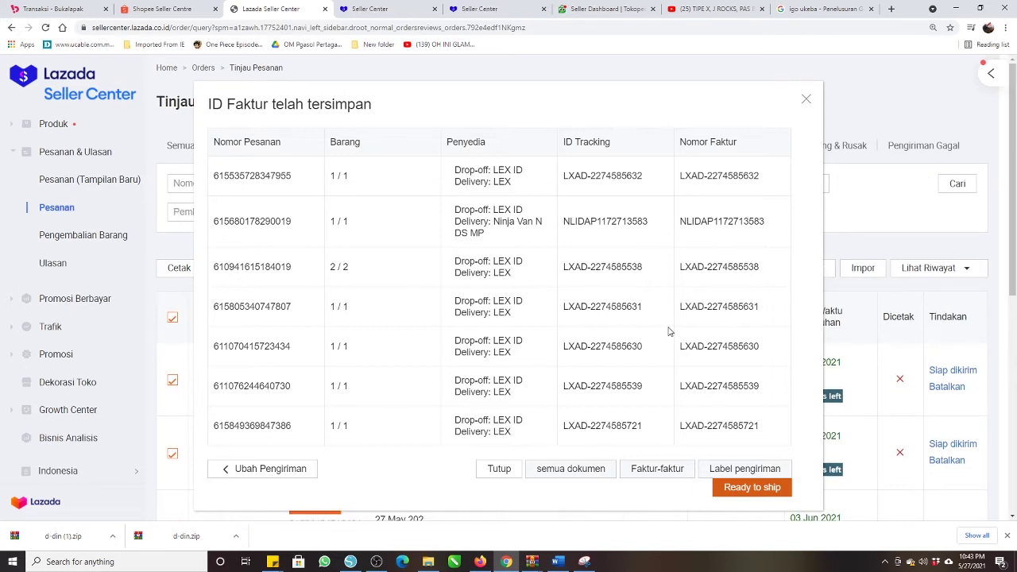
click(739, 471)
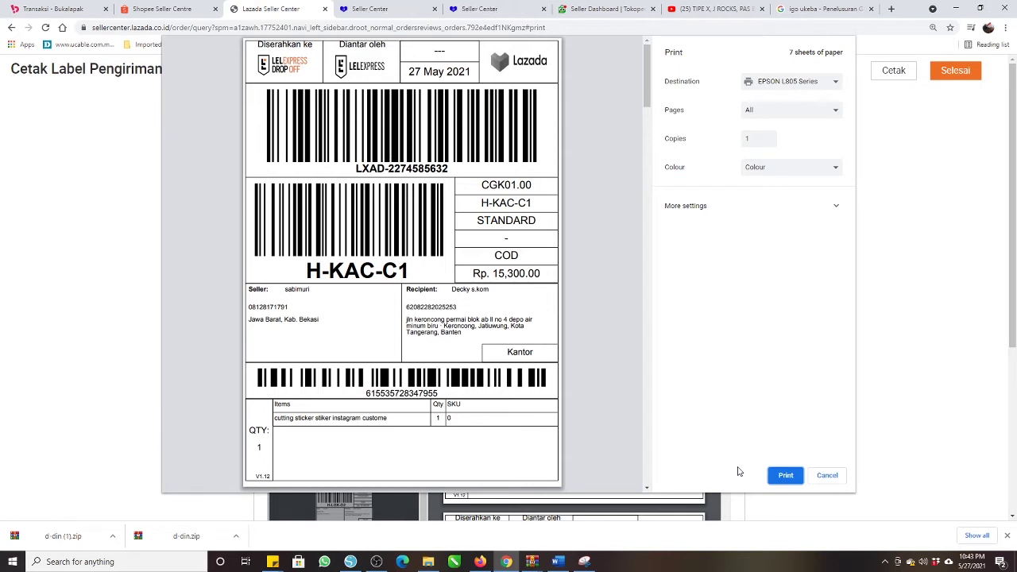
Expand the additional print settings and set the custom scale of the shipping labels to 90
click(835, 206)
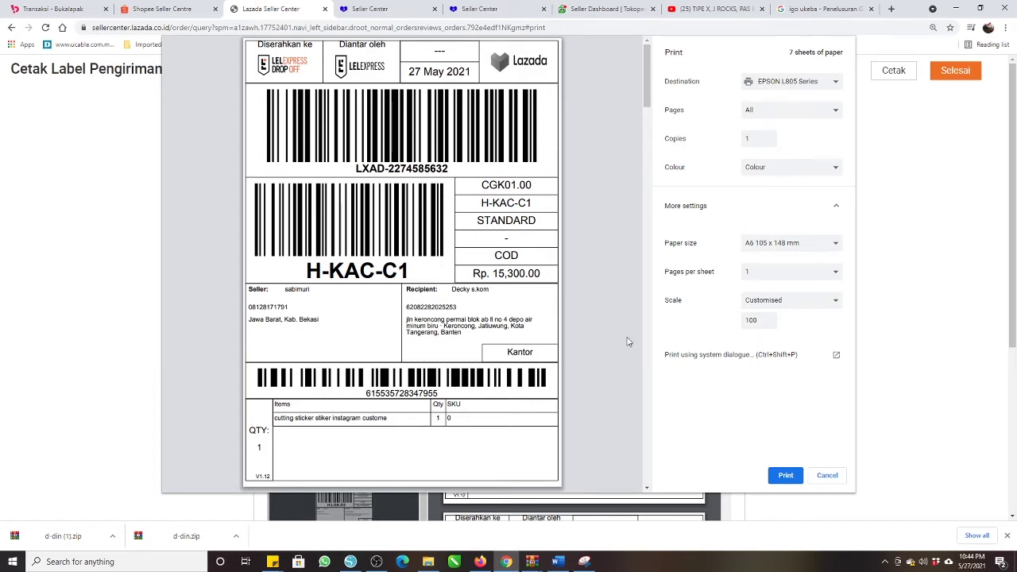
drag(765, 322, 738, 329)
text(90)
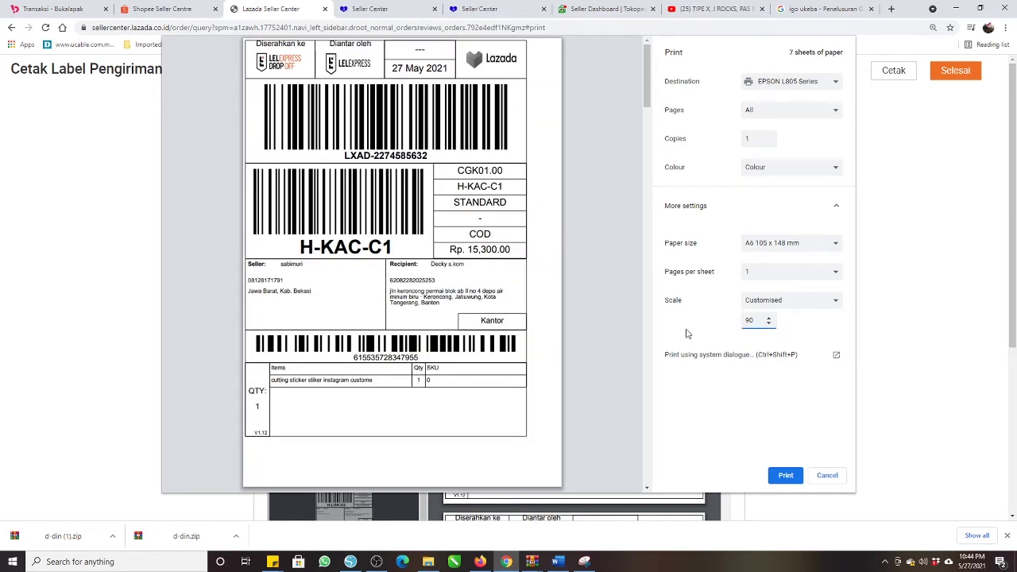
drag(757, 320, 744, 322)
Check the scaled shipping labels in the print preview and print all of them
scroll(410, 213, down, 5)
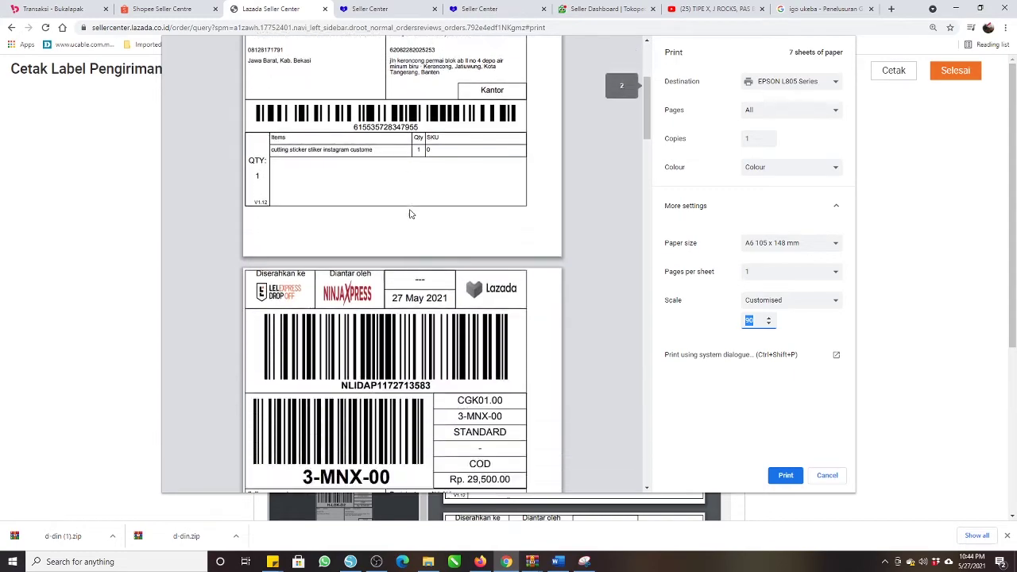
scroll(411, 213, up, 5)
scroll(411, 213, down, 10)
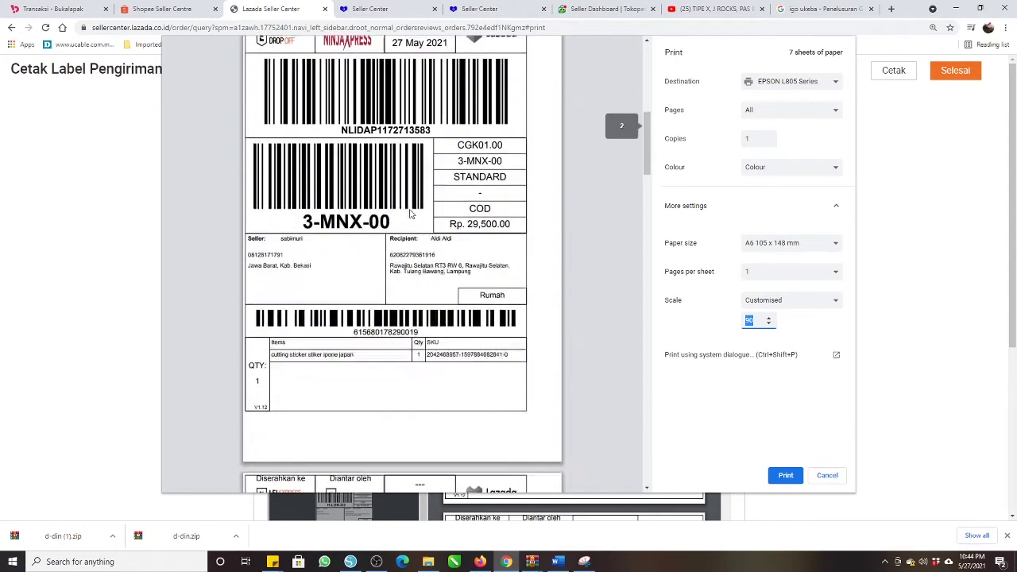
scroll(411, 213, down, 10)
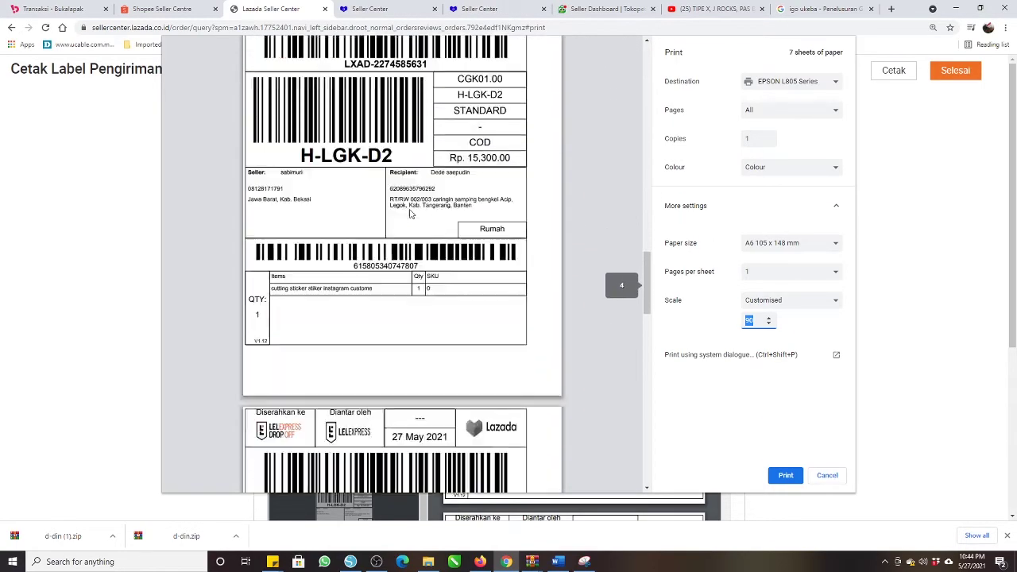
scroll(411, 213, down, 10)
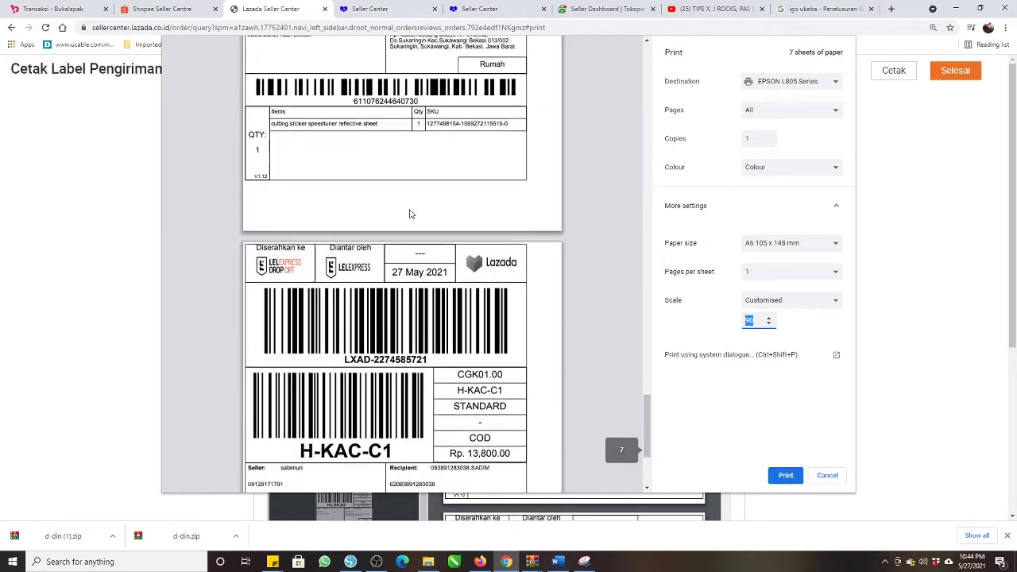
scroll(411, 213, up, 10)
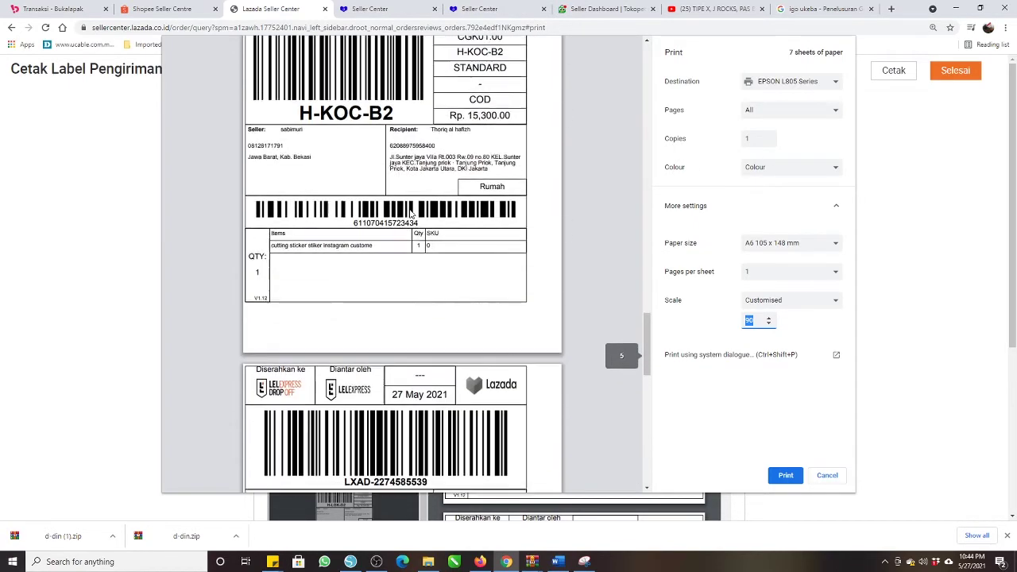
scroll(411, 213, up, 8)
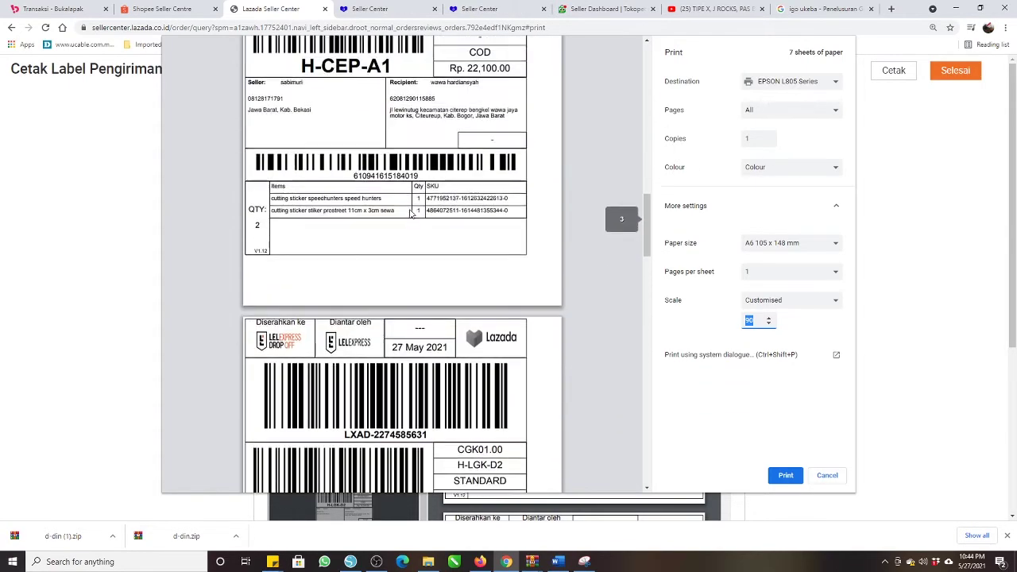
scroll(410, 213, up, 5)
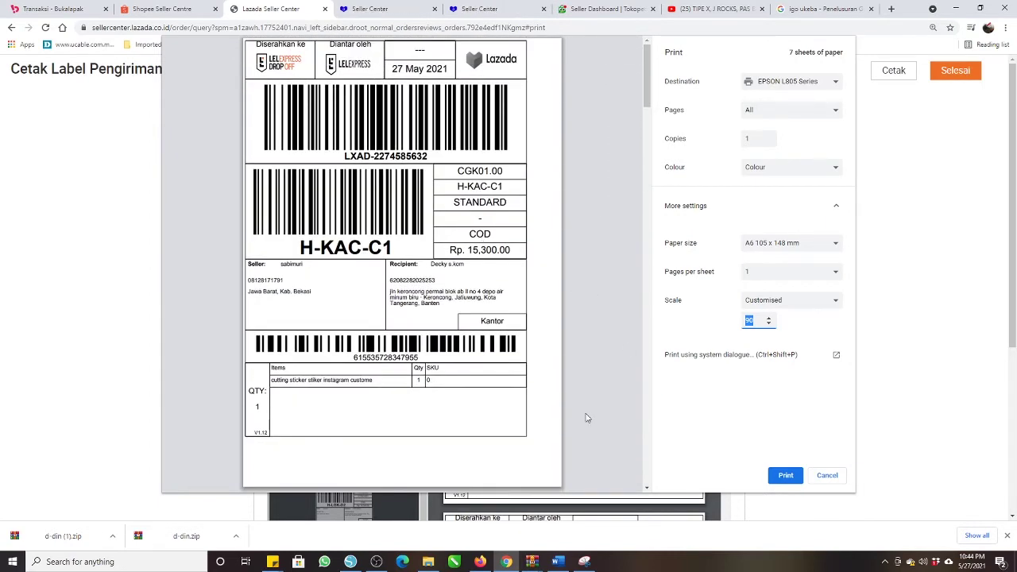
click(785, 476)
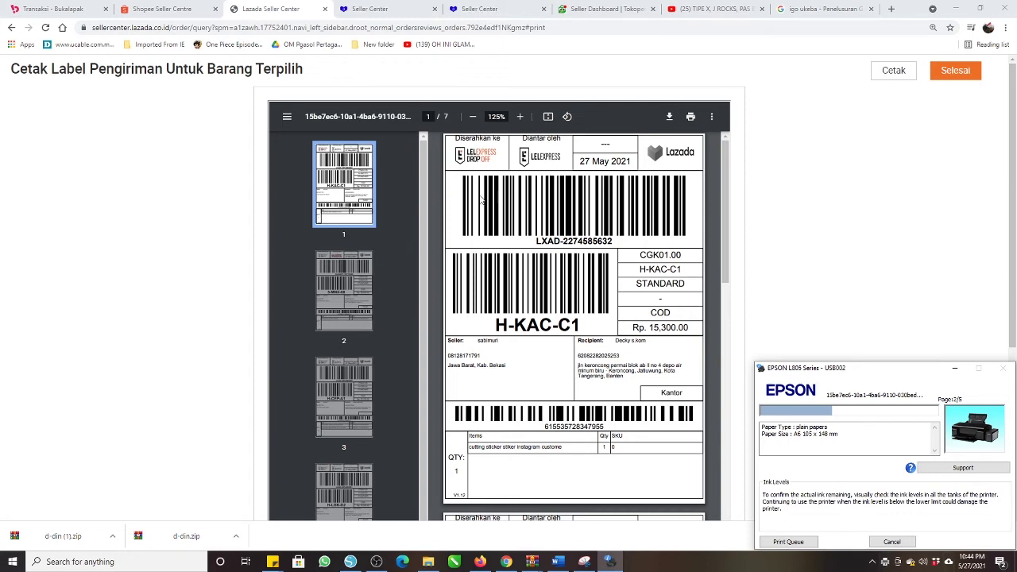
Finish the label printing view and mark all the listed orders as Ready to ship, closing the confirmation
scroll(485, 294, down, 5)
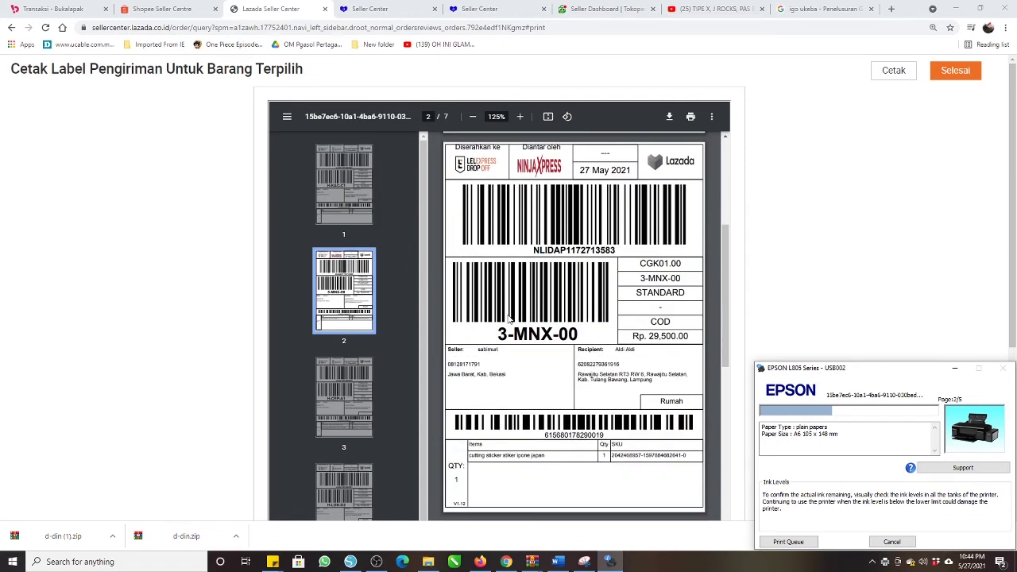
scroll(510, 319, down, 3)
scroll(510, 318, up, 3)
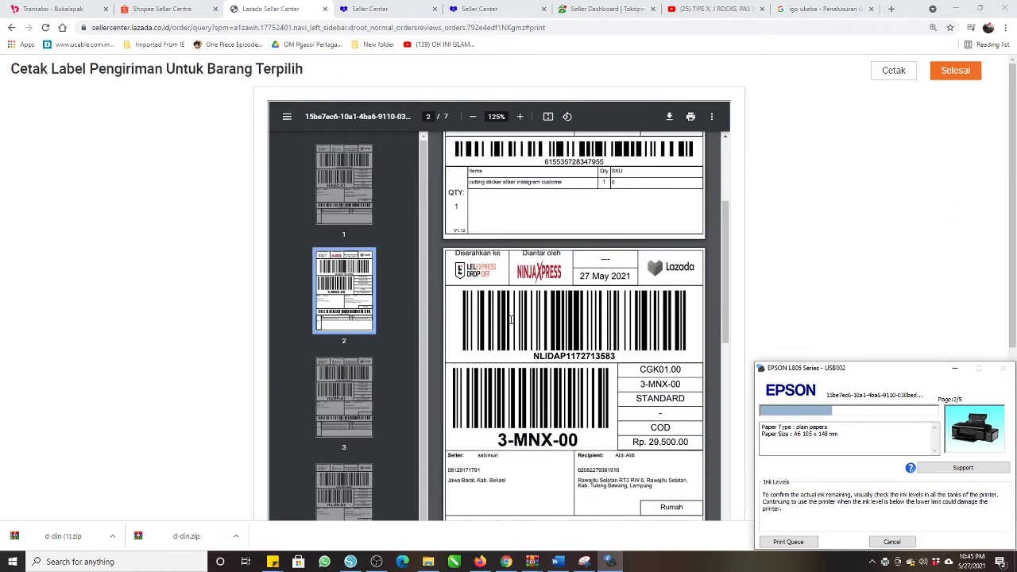
click(957, 72)
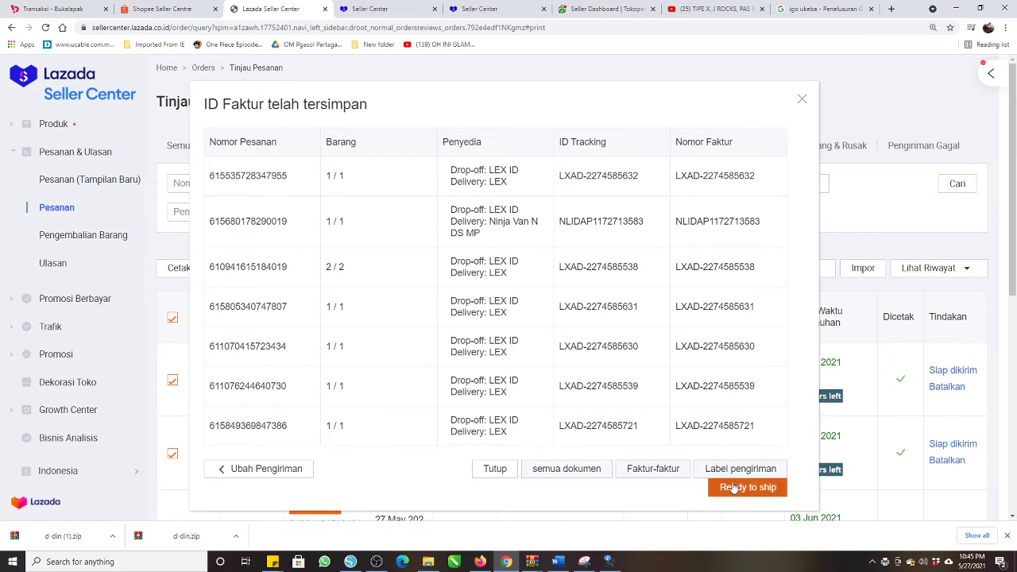
click(766, 491)
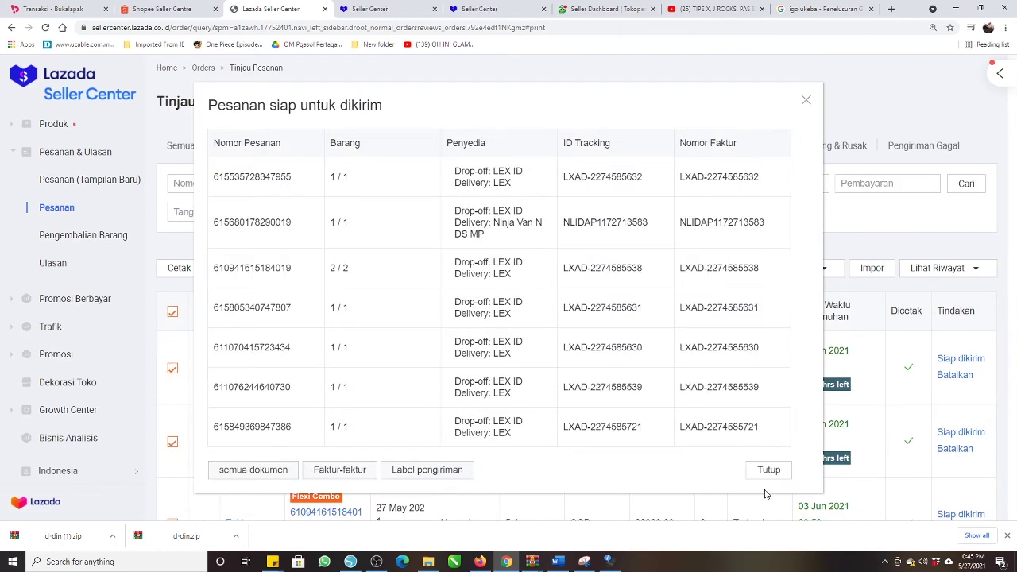
click(760, 473)
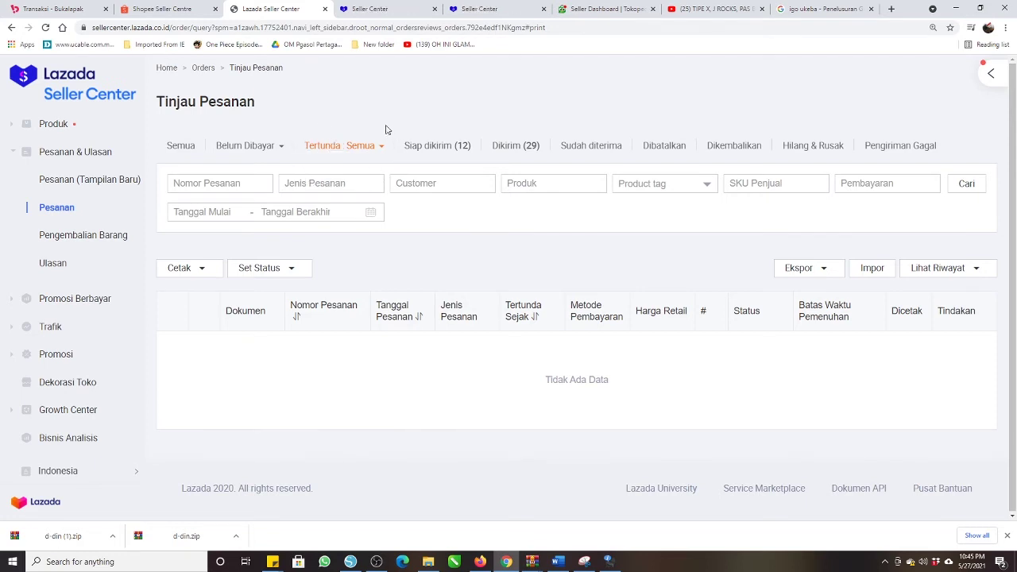
Show the Siap dikirim orders and examine their status and printed marks
mouse_move(302, 162)
mouse_move(377, 159)
click(433, 147)
scroll(565, 226, down, 3)
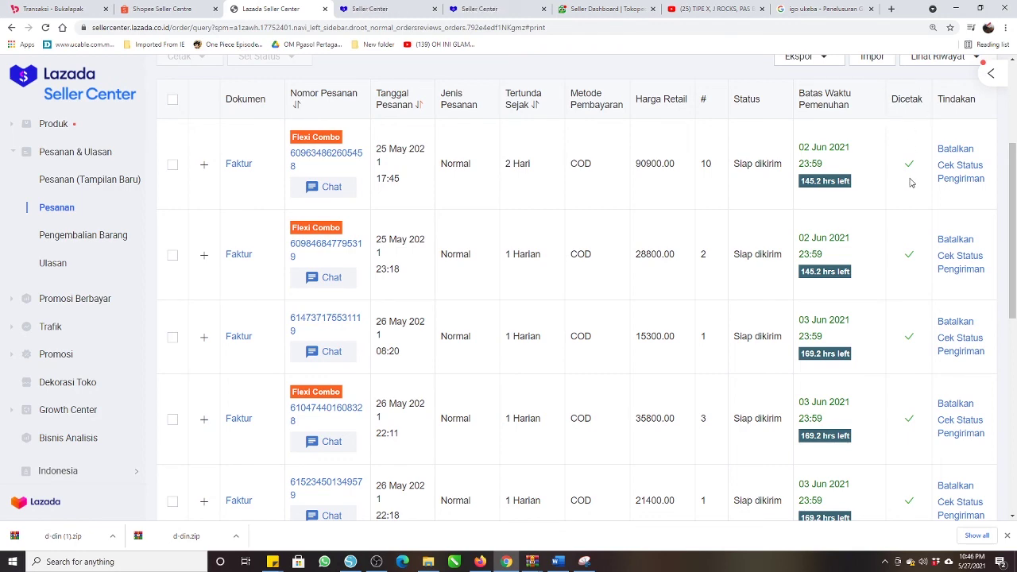
scroll(920, 334, down, 1)
scroll(919, 334, down, 7)
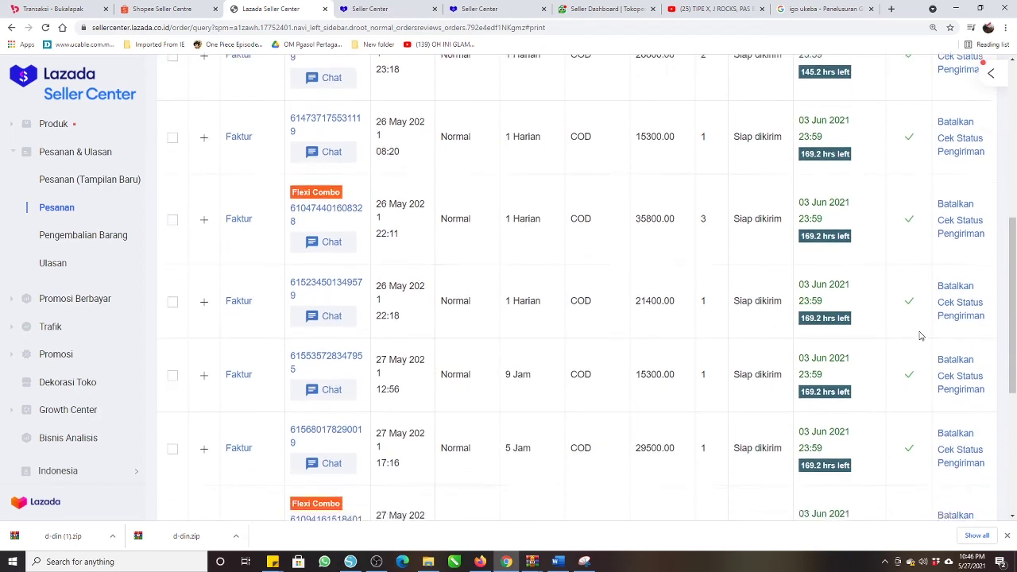
scroll(919, 336, up, 10)
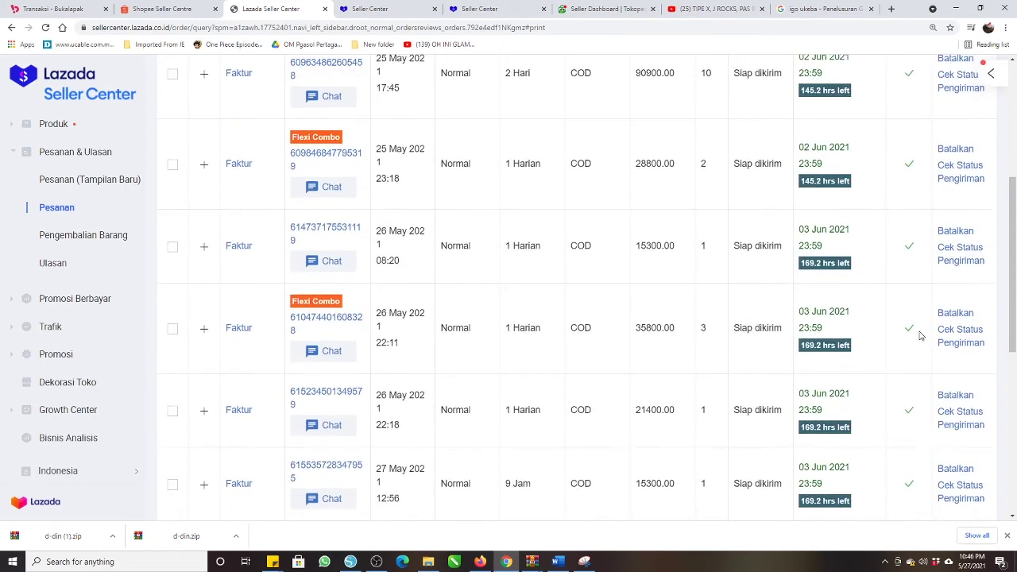